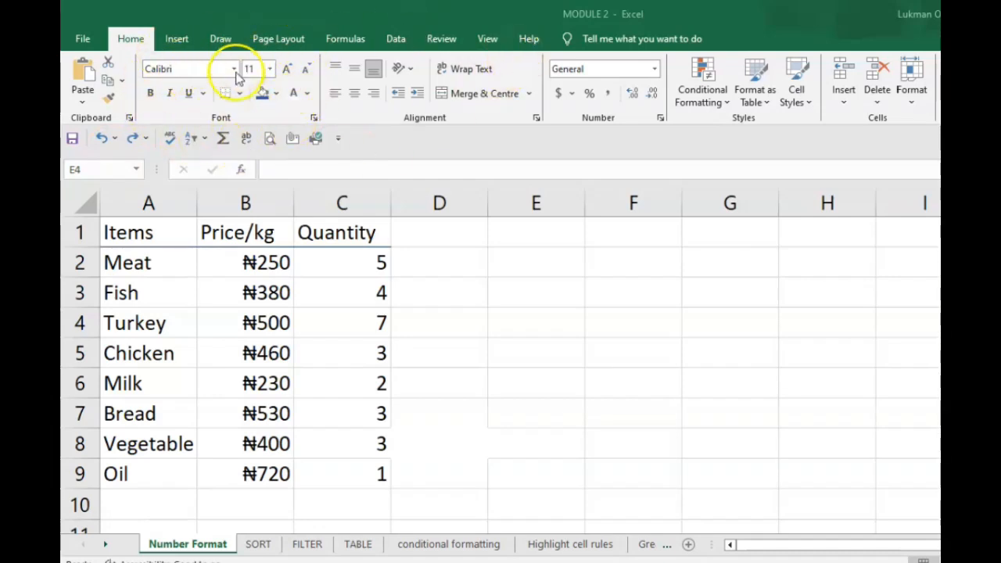
# - Change the font colour of the item list in A1:A9 to the standard Dark Red
pyautogui.click(308, 96)
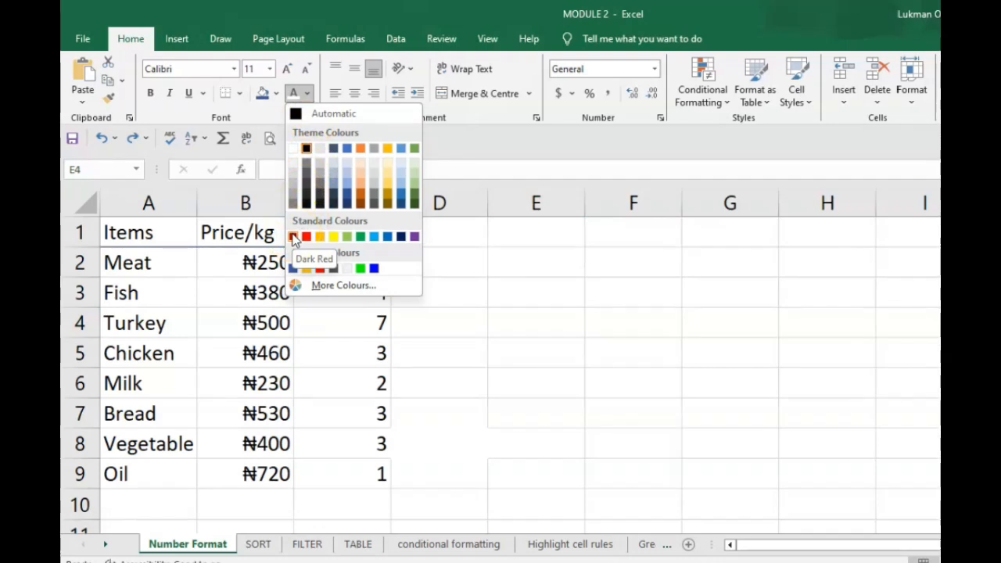
pyautogui.click(294, 237)
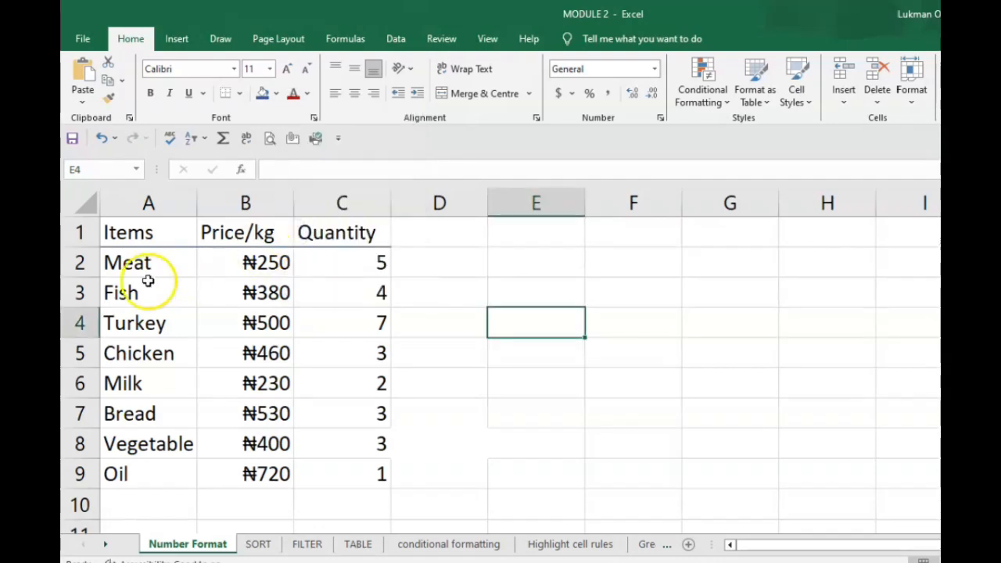
pyautogui.moveTo(112, 230); pyautogui.dragTo(138, 472)
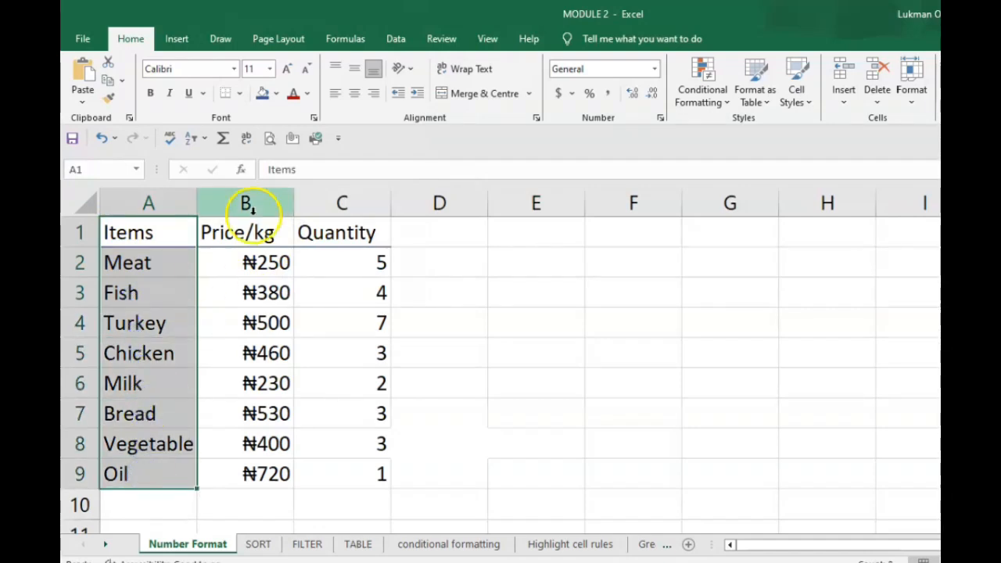
pyautogui.click(294, 96)
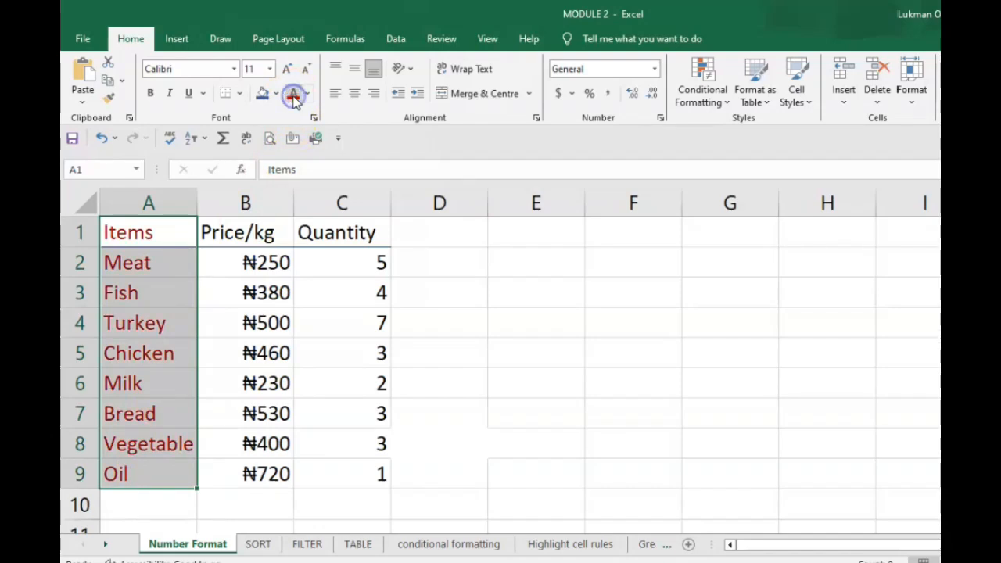
pyautogui.click(462, 267)
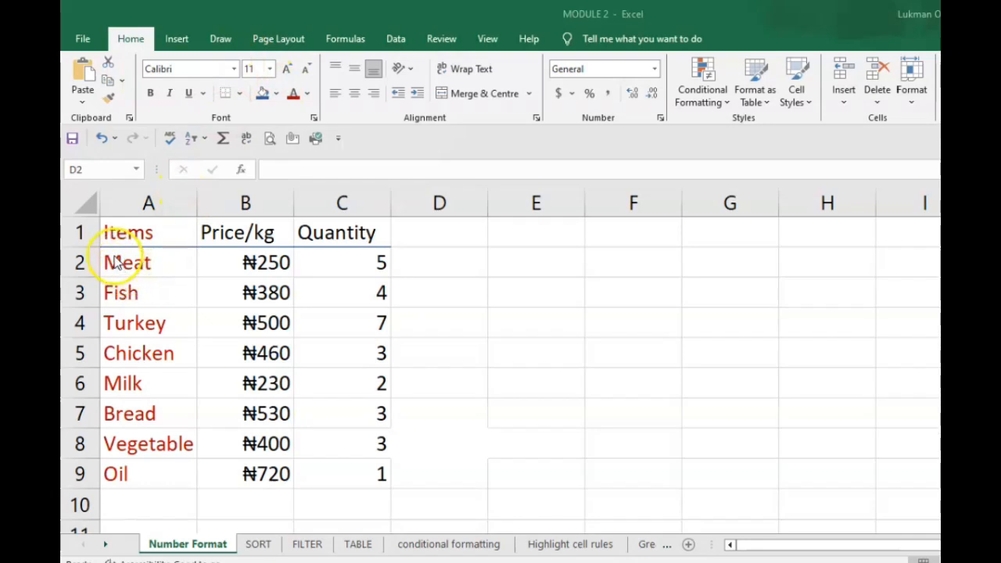
# - Change the font of the item list in A1:A9 to Amasis MT Pro Black
pyautogui.moveTo(114, 235); pyautogui.dragTo(142, 361)
pyautogui.moveTo(130, 235); pyautogui.dragTo(144, 465)
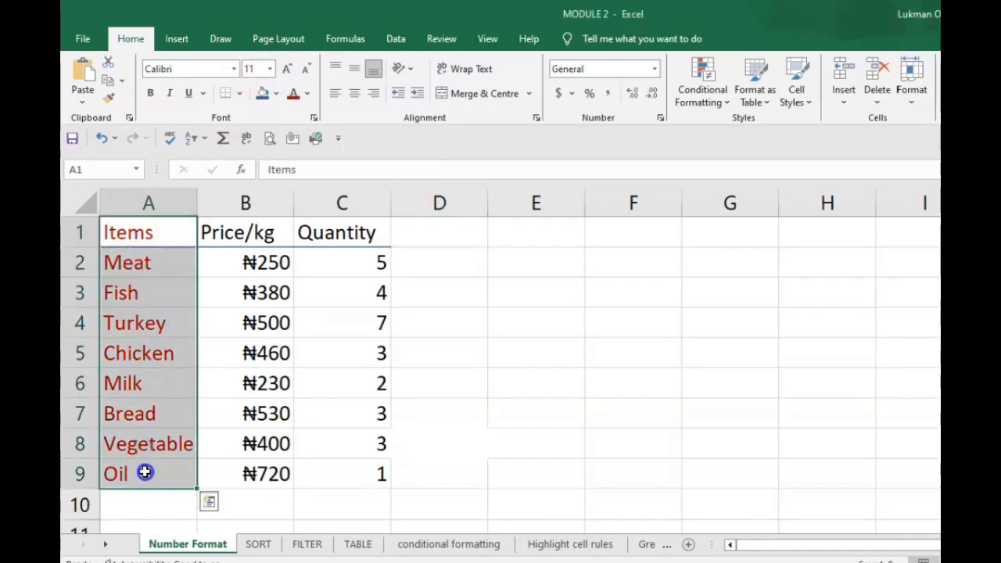
pyautogui.click(235, 69)
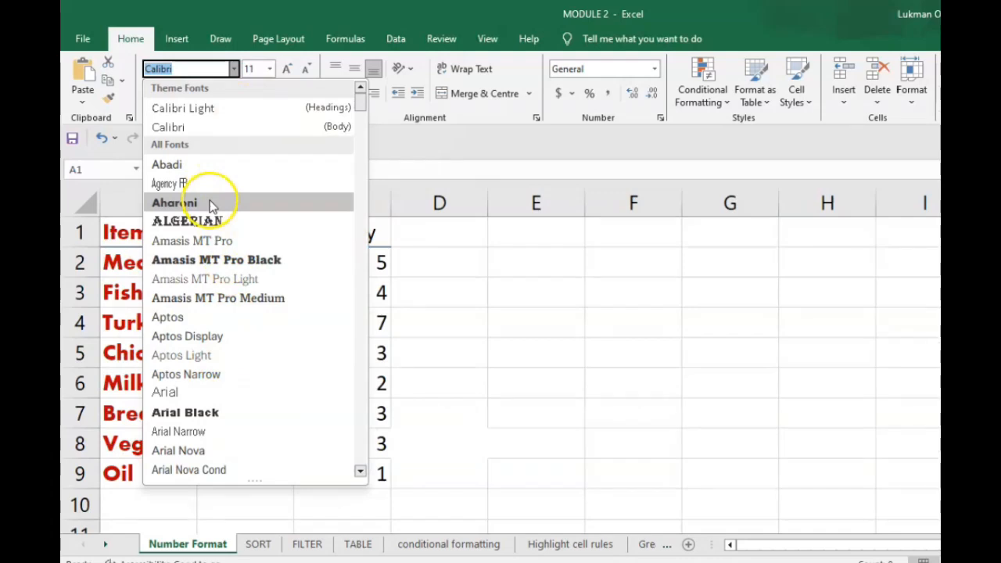
pyautogui.click(235, 262)
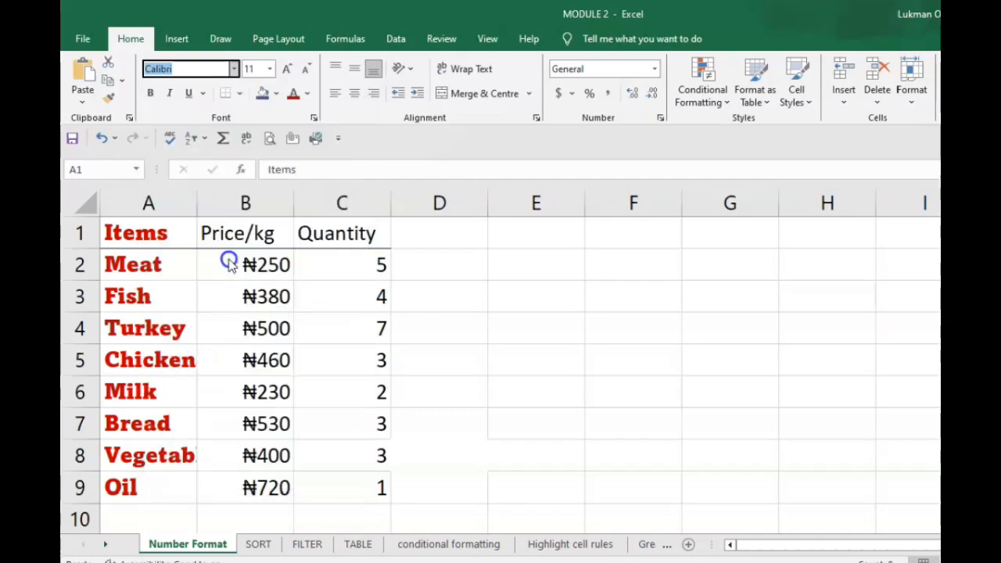
pyautogui.click(533, 299)
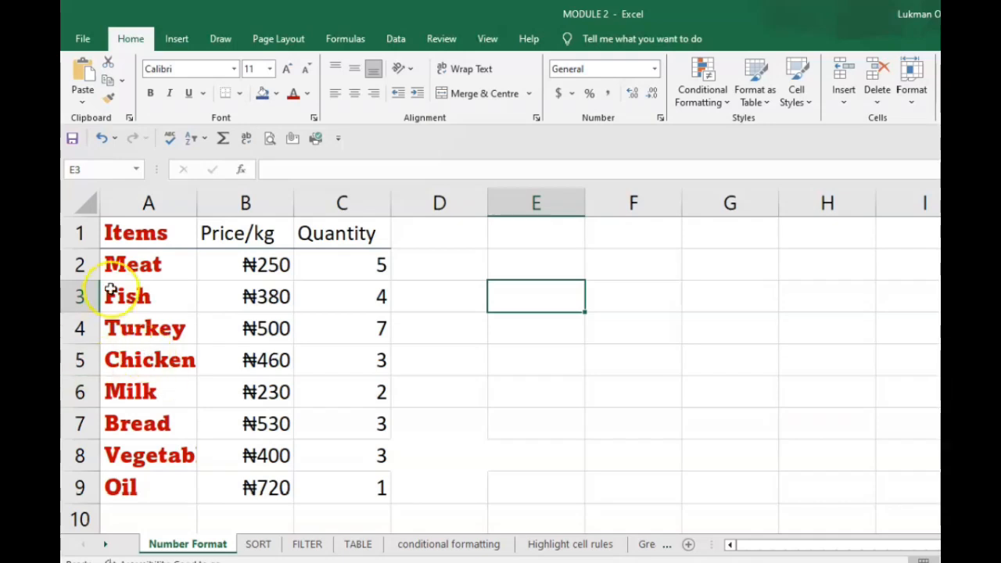
pyautogui.moveTo(135, 232); pyautogui.dragTo(165, 474)
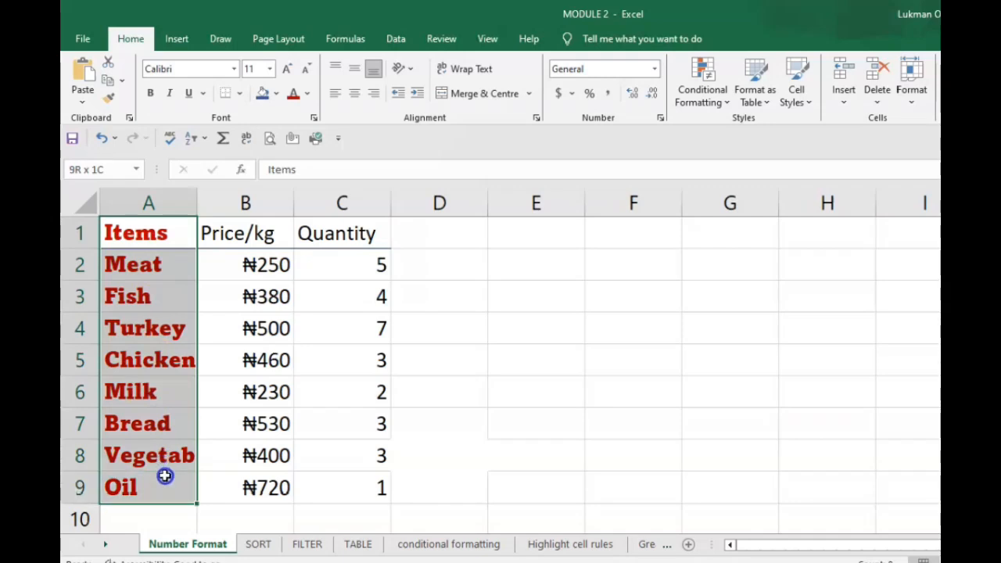
pyautogui.click(233, 69)
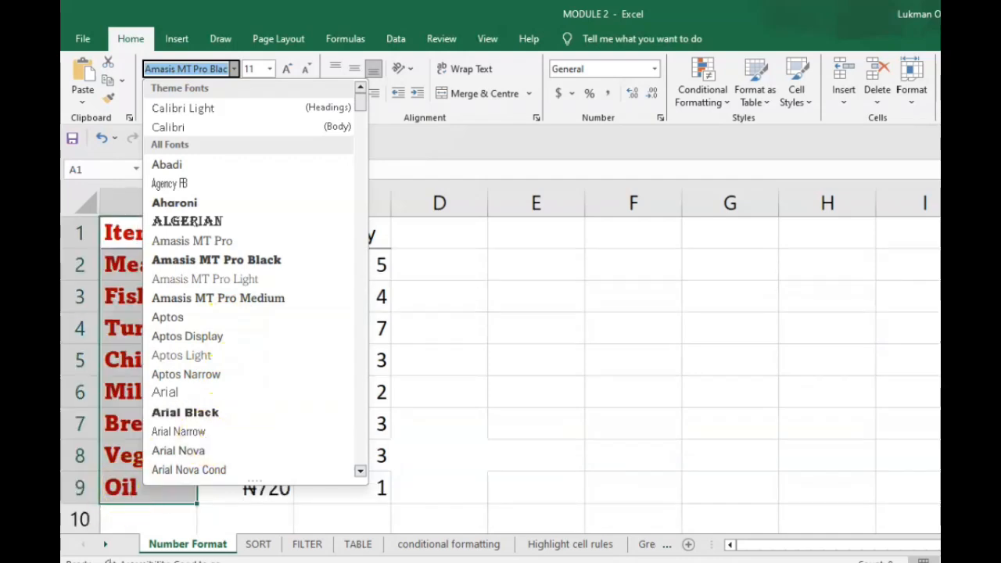
pyautogui.click(492, 402)
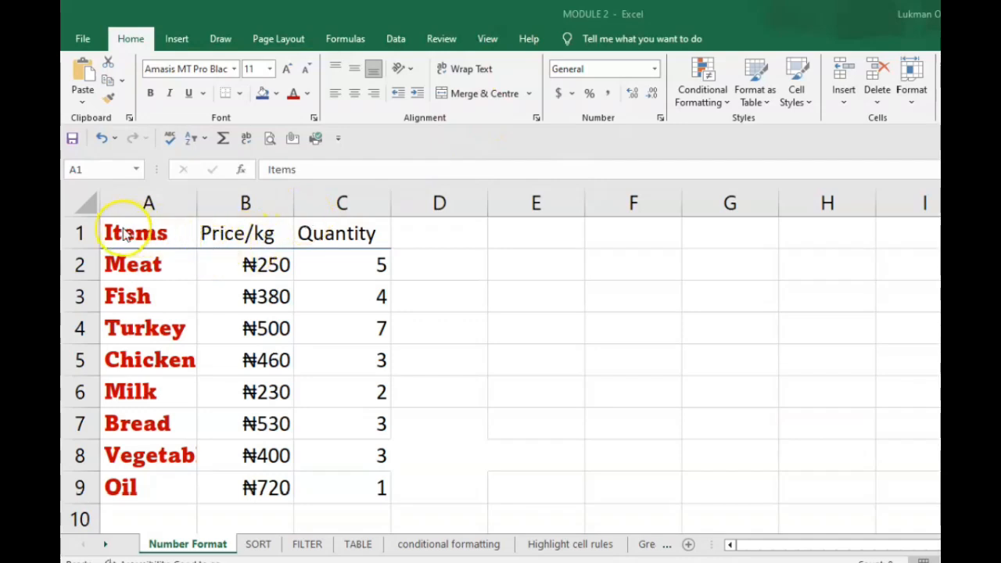
# - Set the font size of the header cells A1:C1 to 12
pyautogui.hotkey('ctrl', 'shift', 'Down')
pyautogui.moveTo(246, 233); pyautogui.dragTo(332, 239)
pyautogui.click(149, 242)
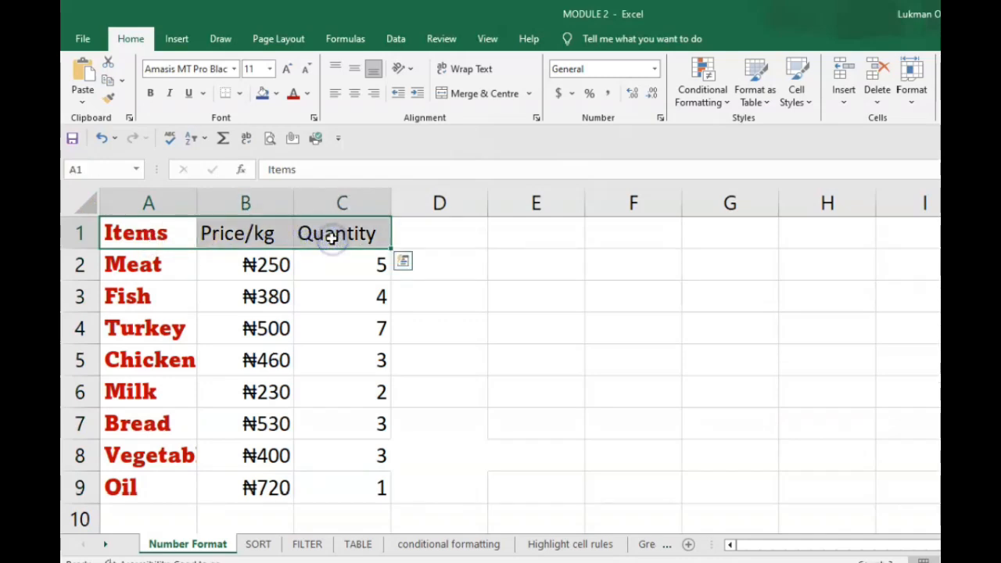
pyautogui.click(269, 70)
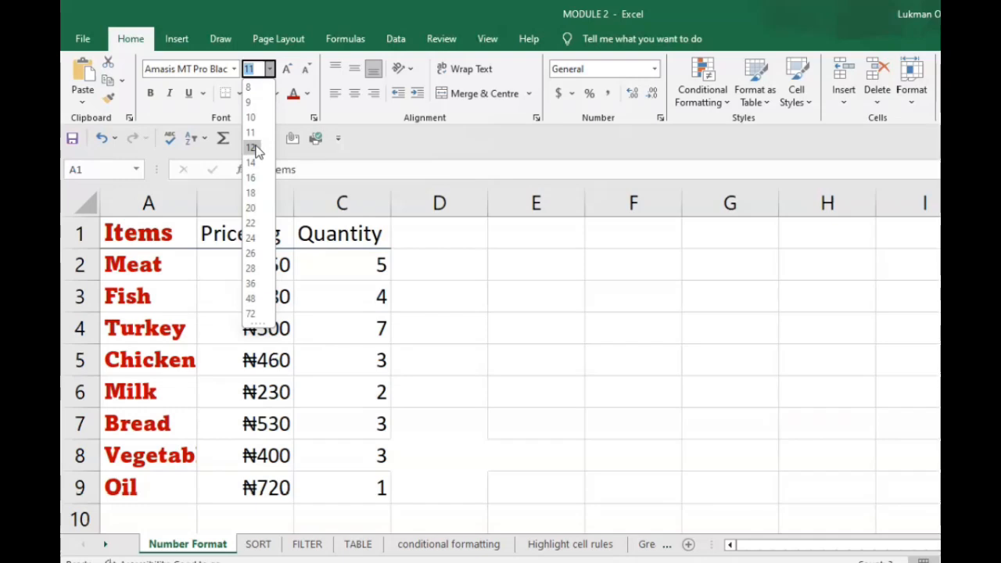
pyautogui.click(250, 147)
pyautogui.click(494, 298)
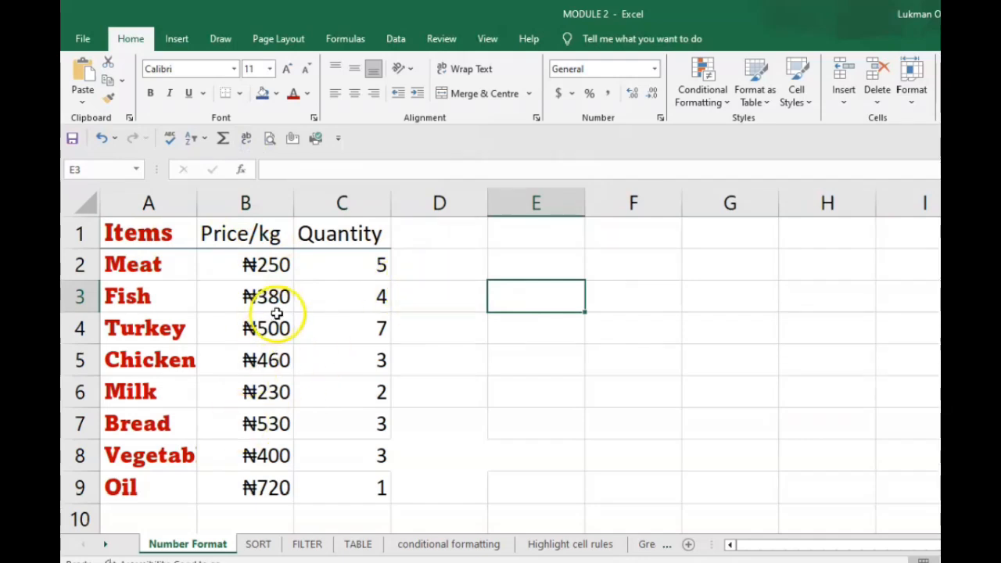
pyautogui.moveTo(139, 235); pyautogui.dragTo(338, 230)
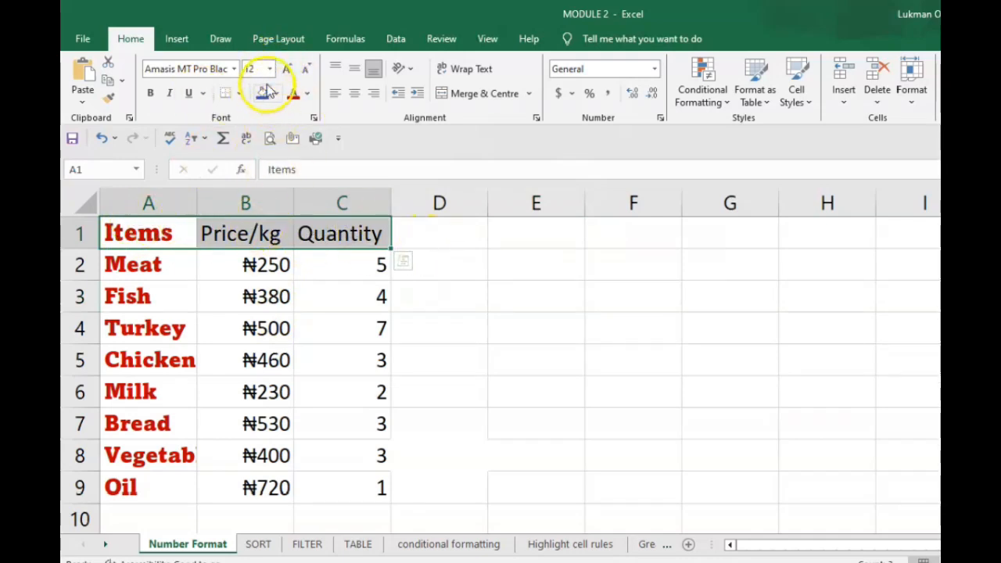
pyautogui.click(457, 232)
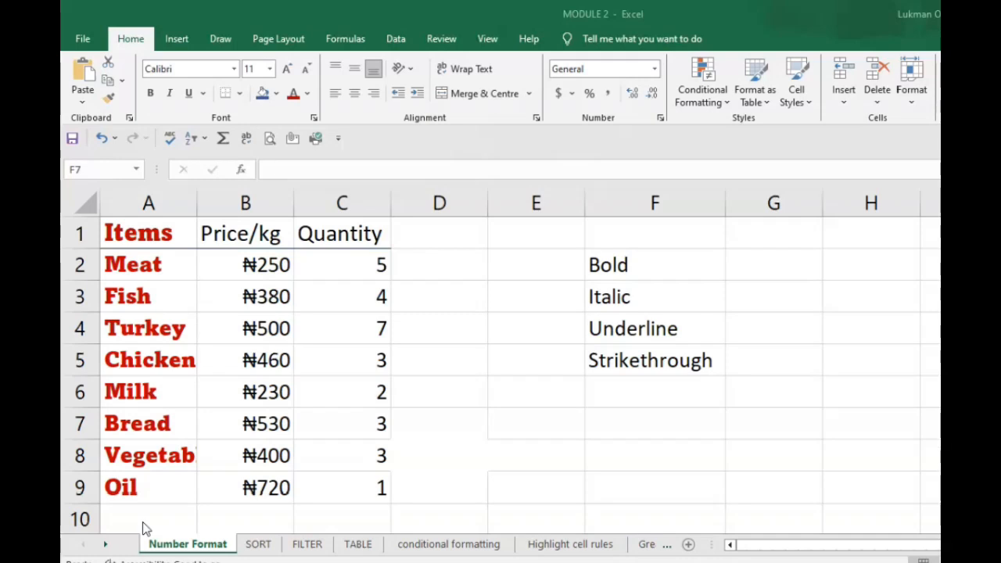
# - Make the word Bold in cells F2 and G2 bold
pyautogui.click(614, 266)
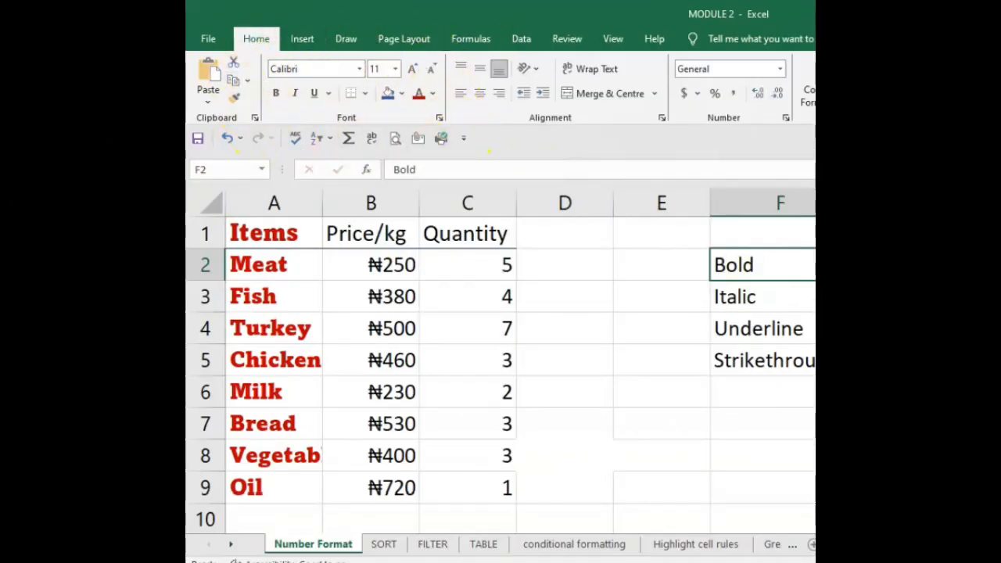
pyautogui.click(275, 95)
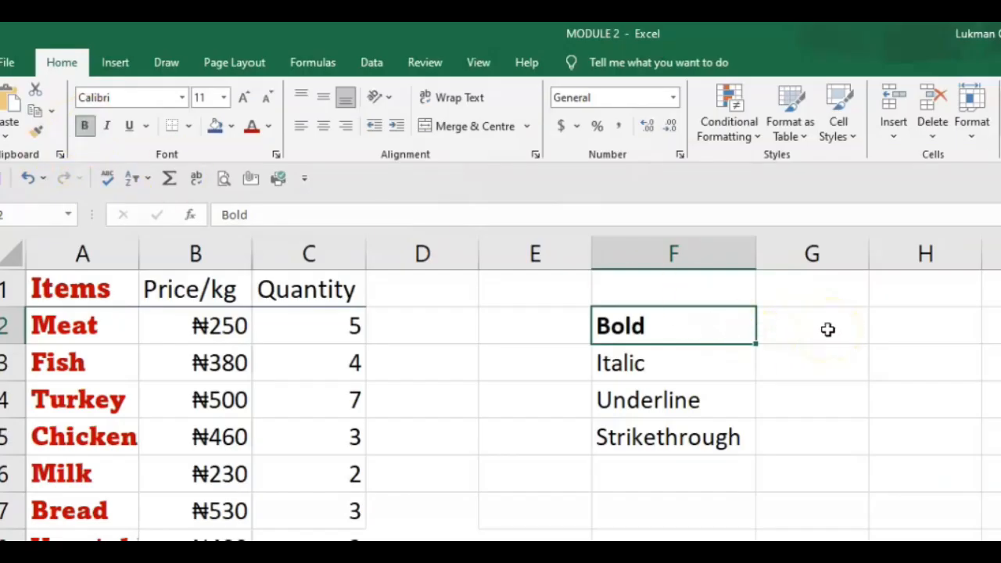
pyautogui.click(828, 329)
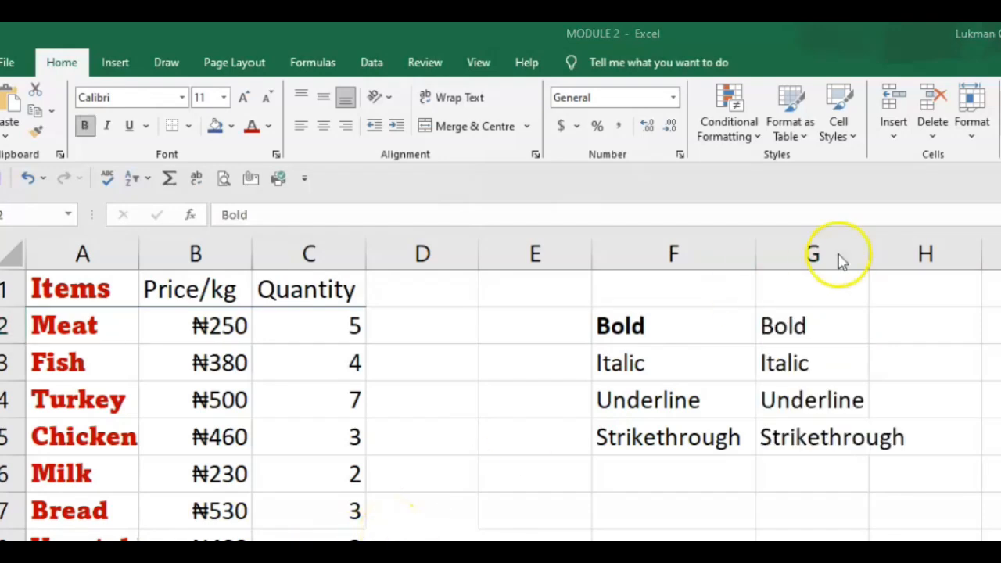
pyautogui.click(779, 322)
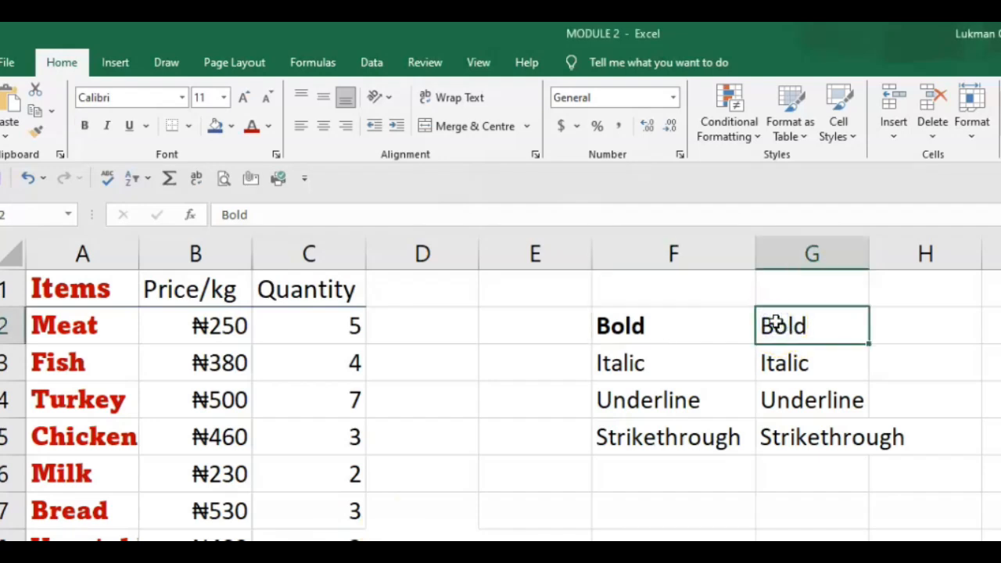
pyautogui.hotkey('ctrl', 'b')
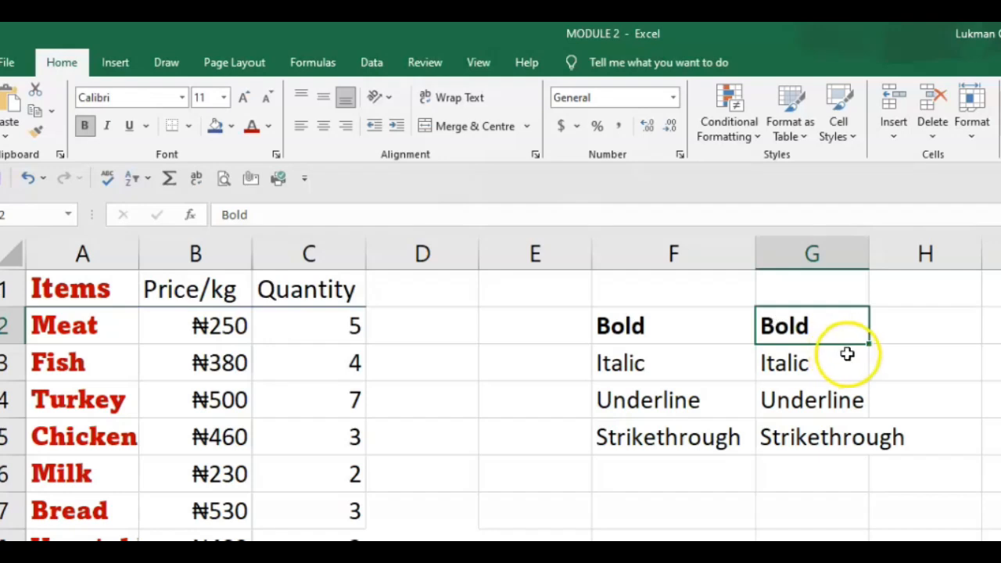
# - Italicise the word Italic in cells F3 and G3
pyautogui.click(627, 367)
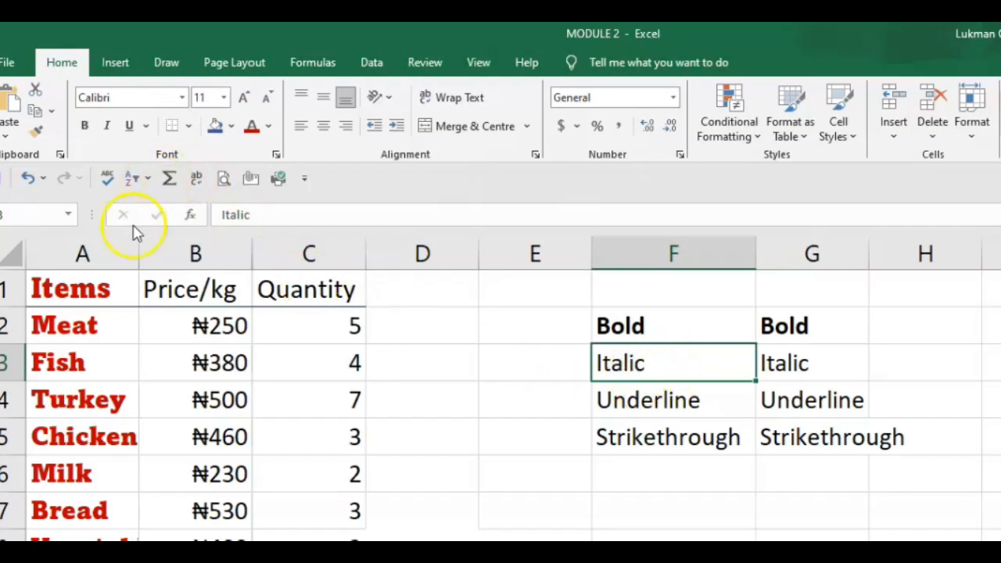
pyautogui.click(109, 127)
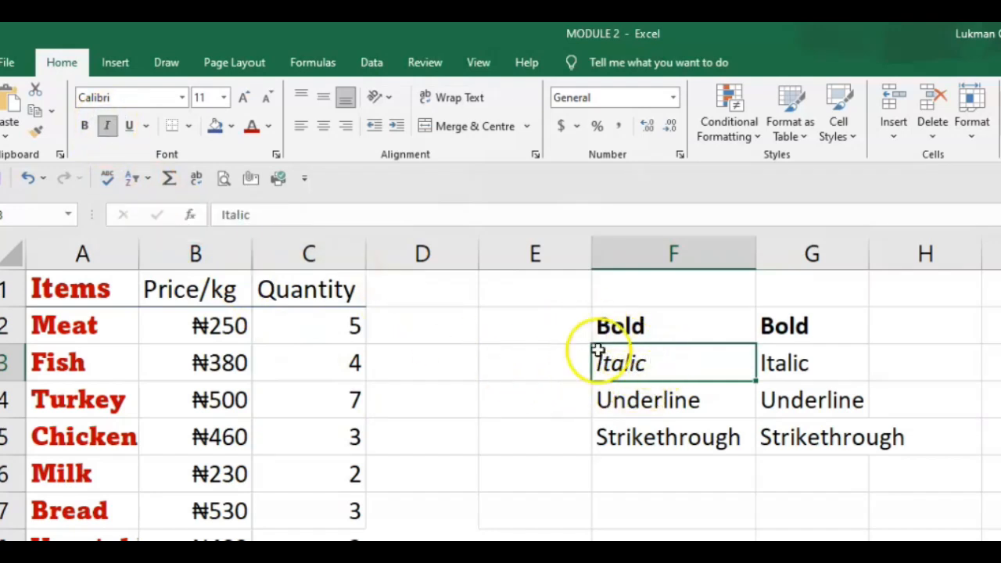
pyautogui.click(787, 365)
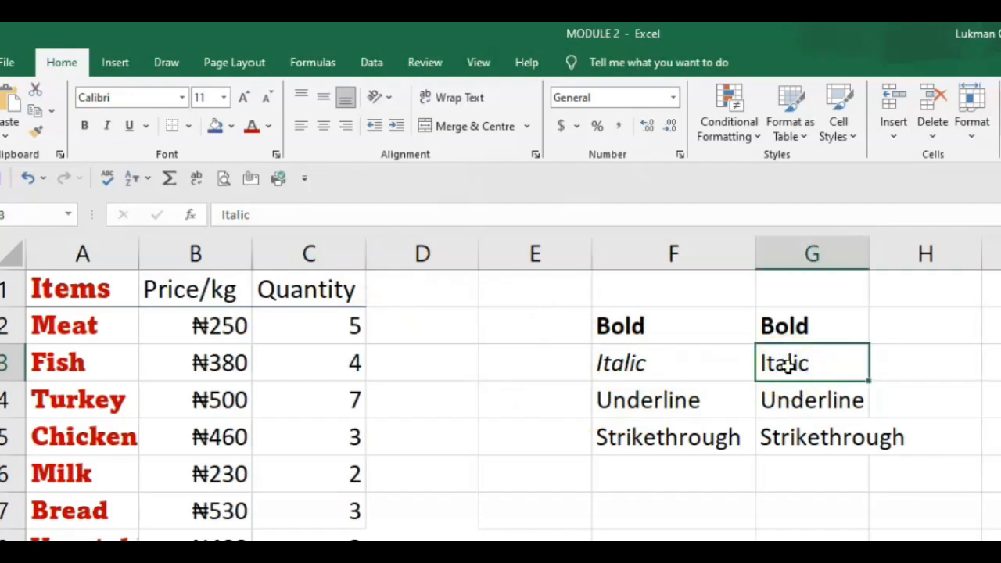
pyautogui.hotkey('ctrl', 'i')
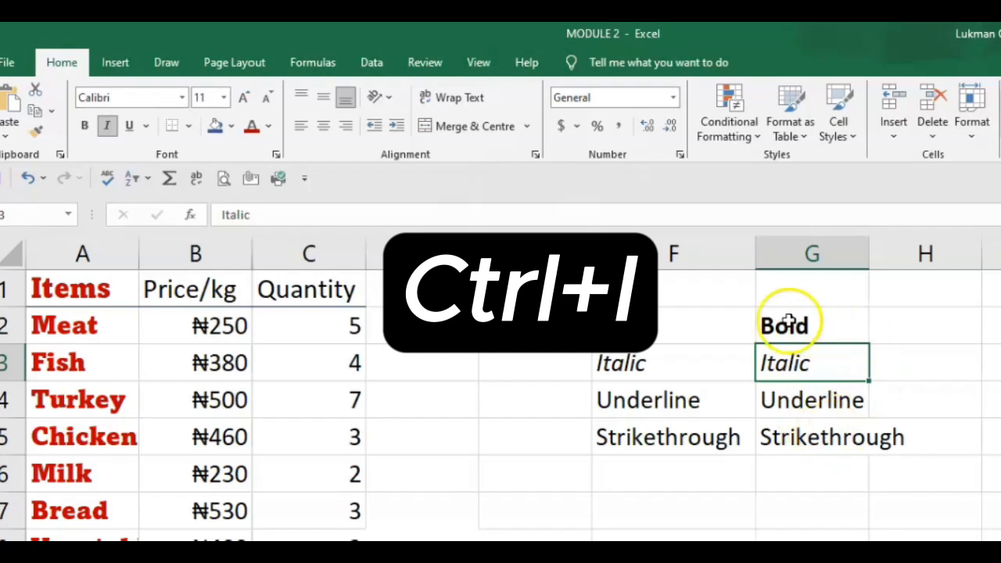
# - Underline the word Underline in cells F4 and G4
pyautogui.click(638, 404)
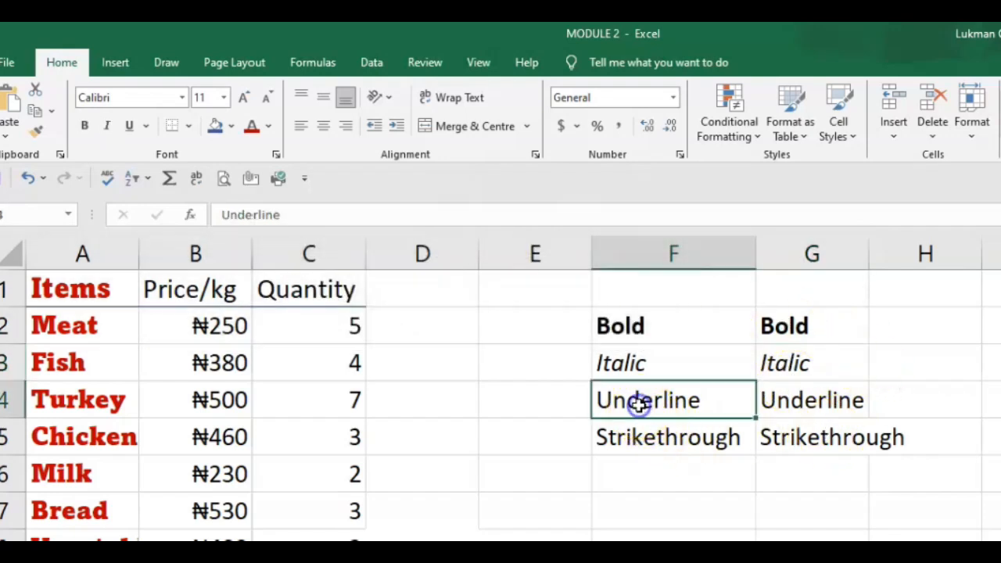
pyautogui.click(129, 126)
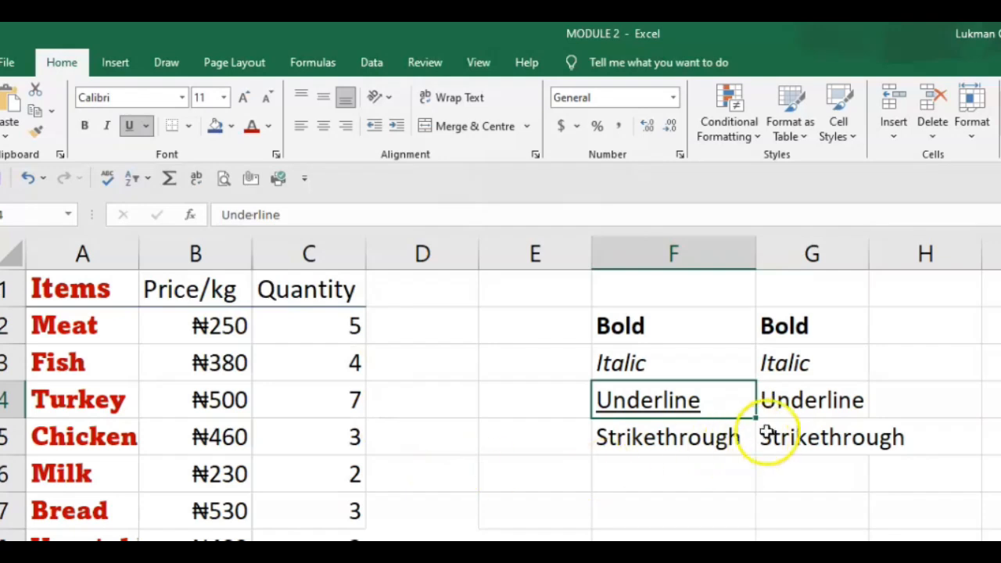
pyautogui.click(815, 406)
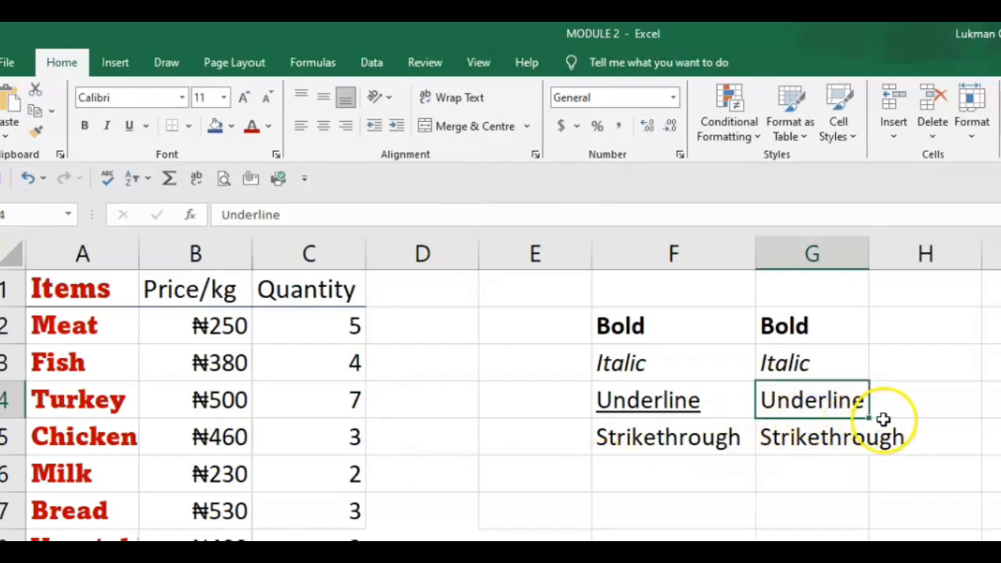
pyautogui.hotkey('ctrl', 'u')
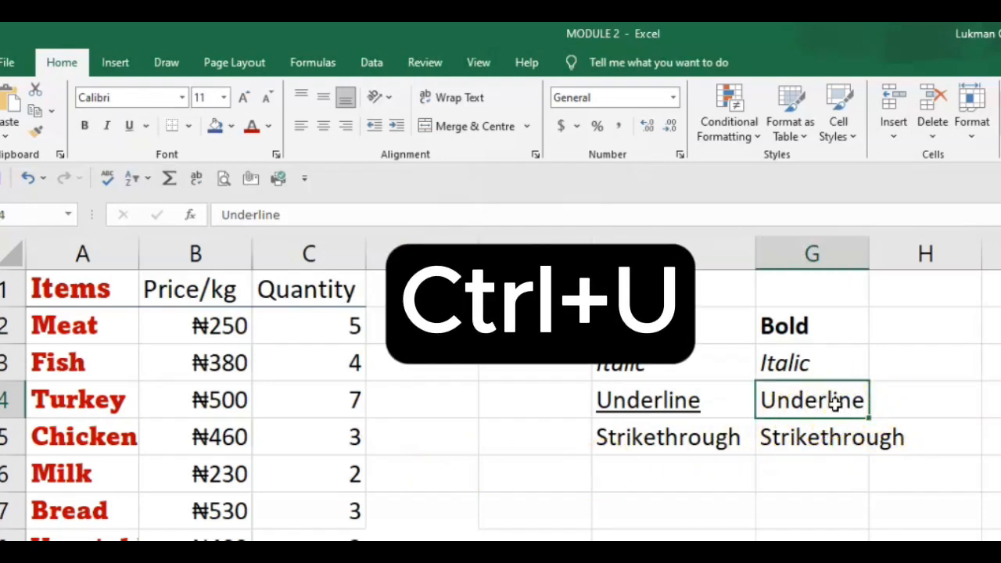
pyautogui.hotkey('ctrl', 'u')
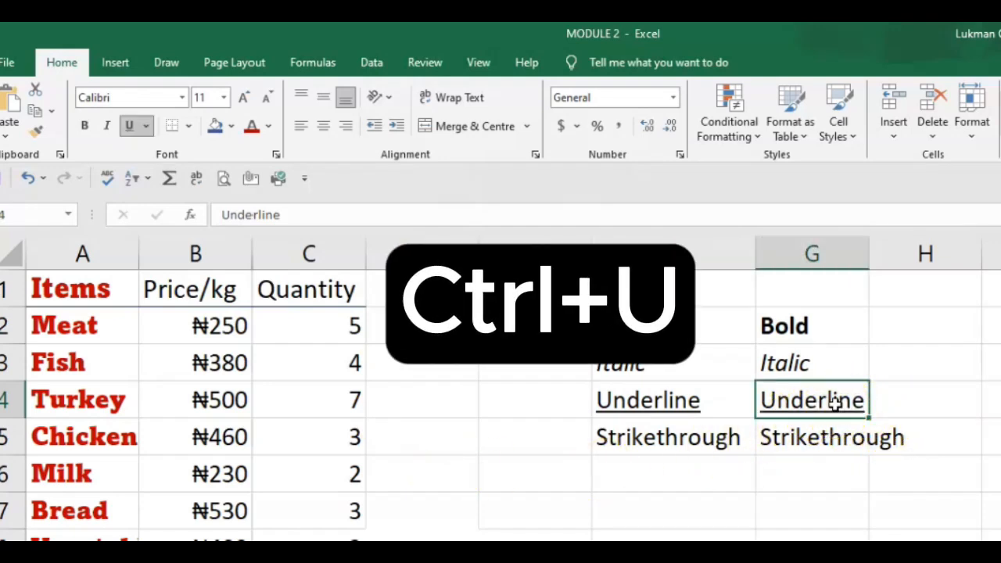
# - Apply the strikethrough font effect to the word Strikethrough in cells F5 and G5
pyautogui.click(659, 440)
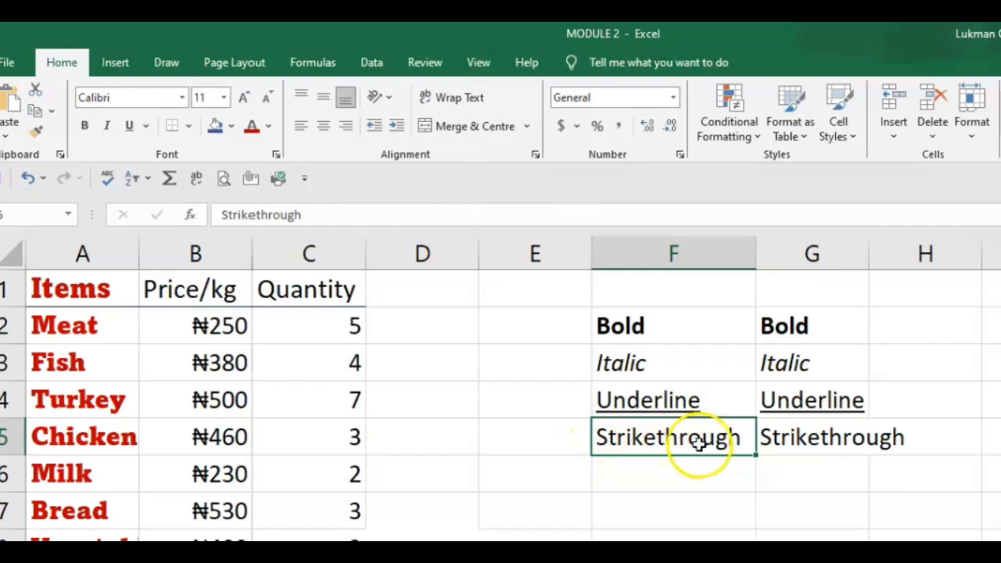
pyautogui.click(537, 155)
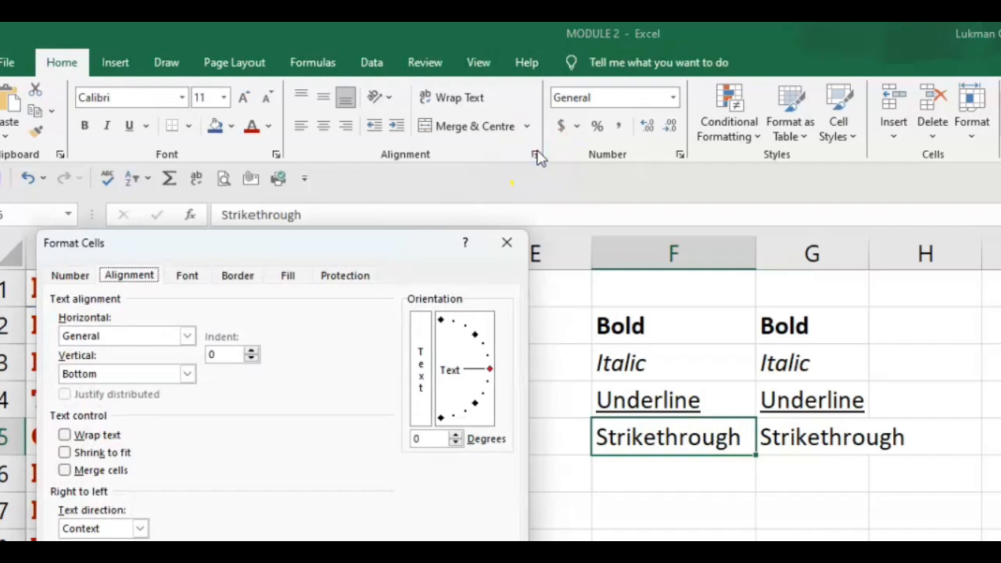
pyautogui.click(190, 278)
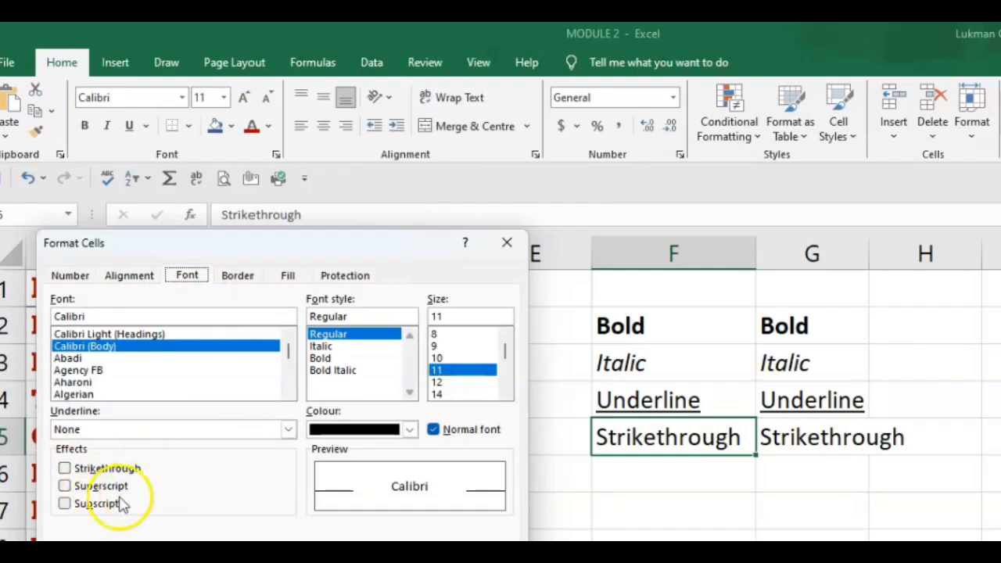
pyautogui.click(65, 468)
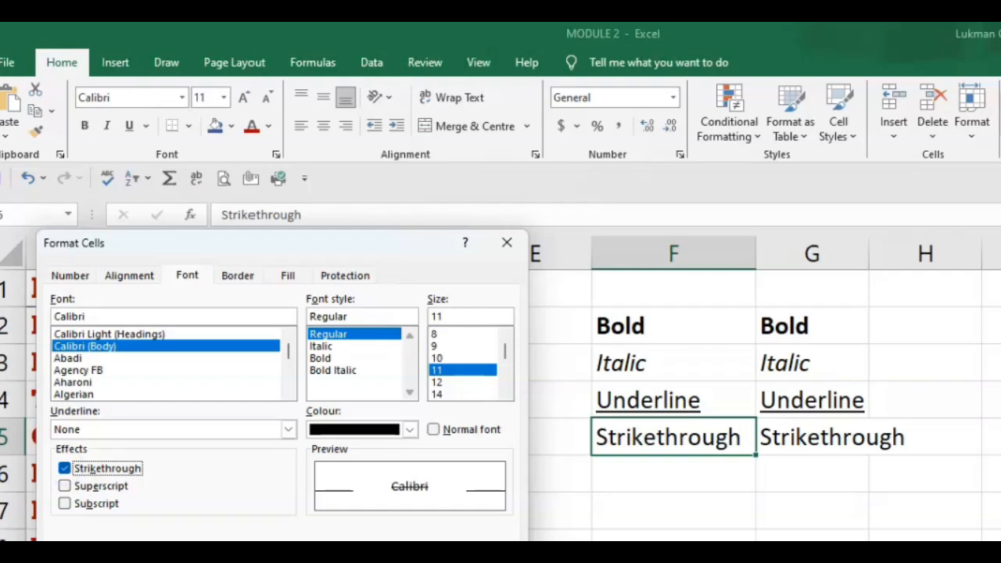
pyautogui.press('Return')
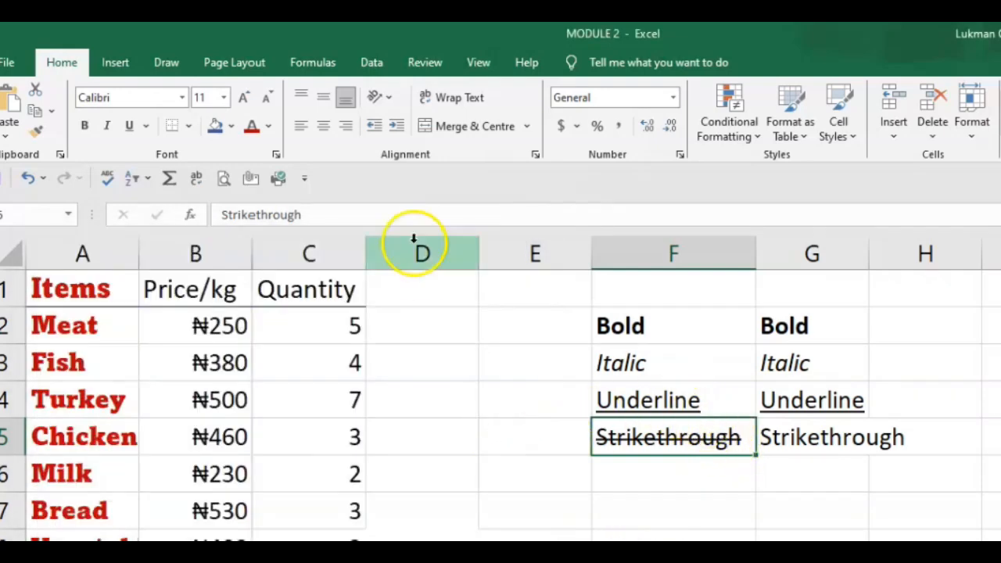
pyautogui.click(812, 437)
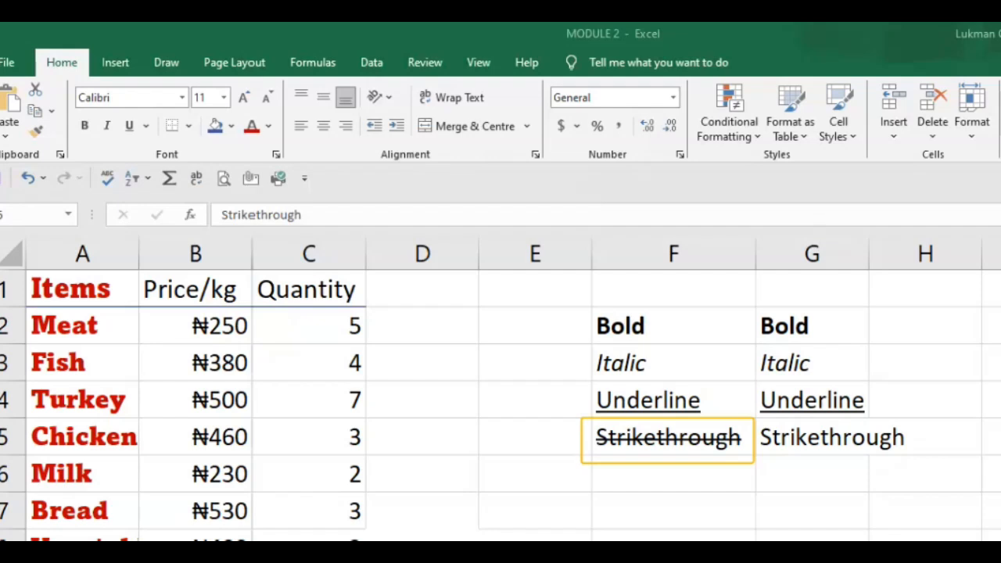
pyautogui.click(818, 439)
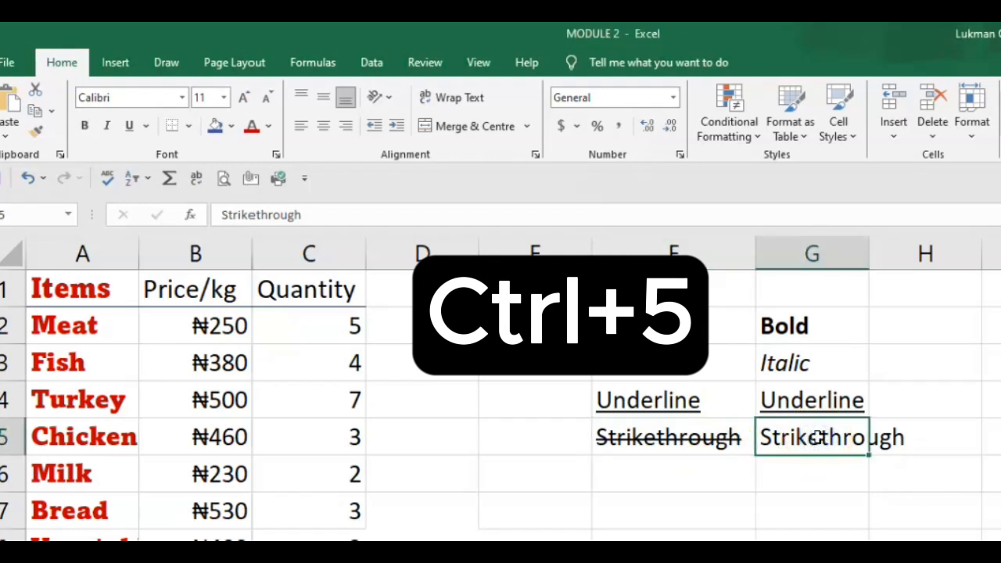
pyautogui.hotkey('ctrl', '5')
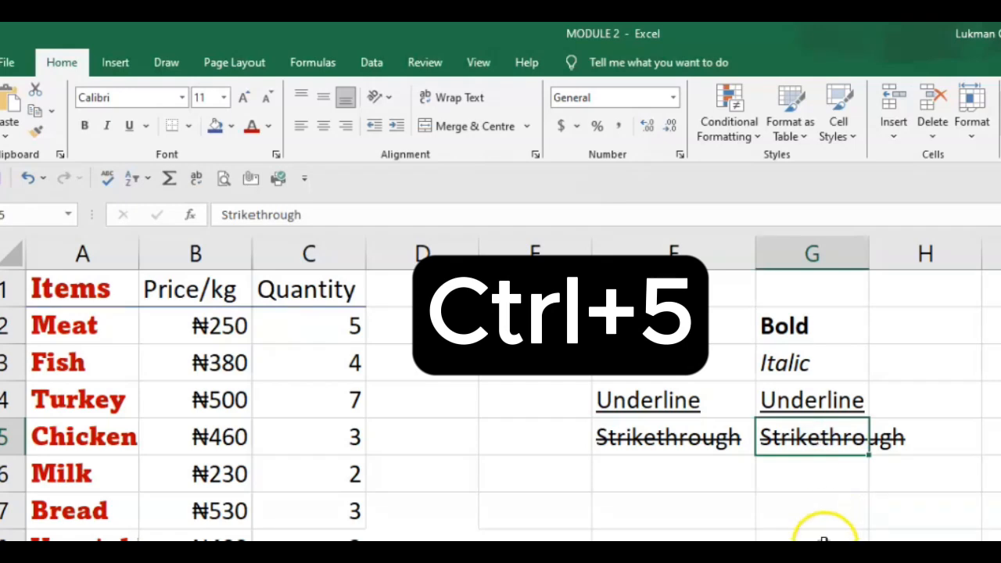